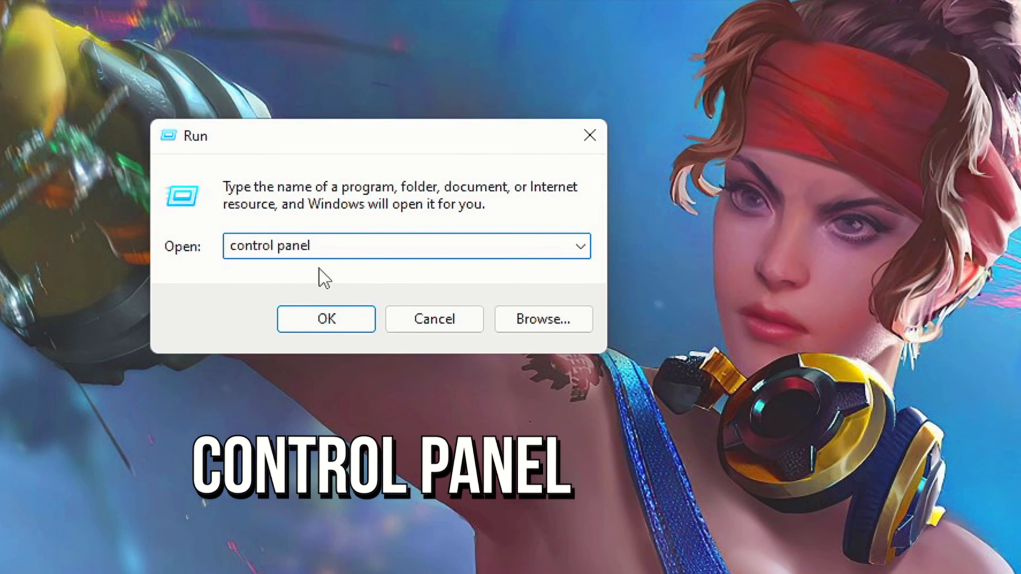
Launch the Control Panel and turn on the Hyper-V feature in the Windows features list
click(330, 318)
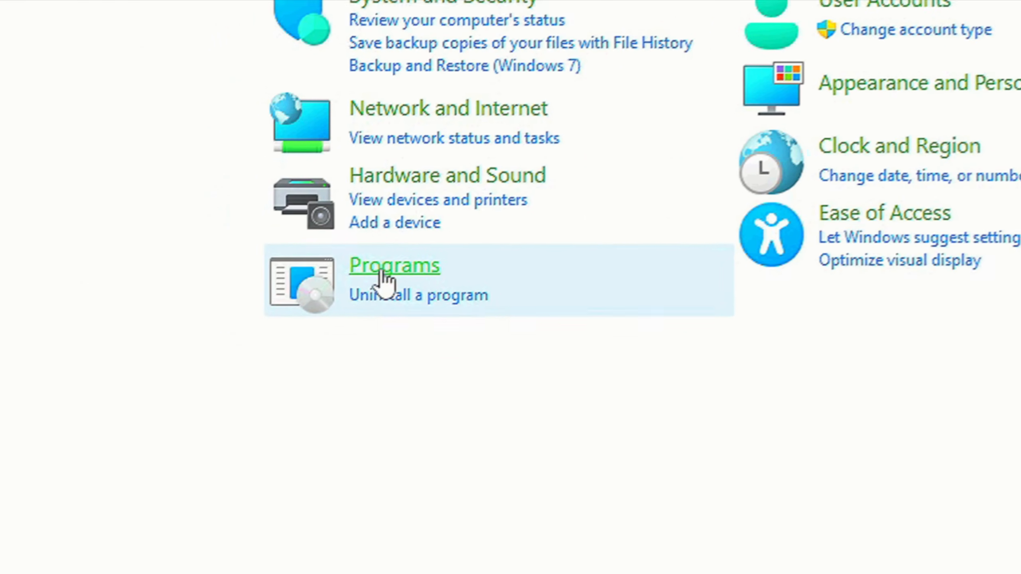
click(382, 274)
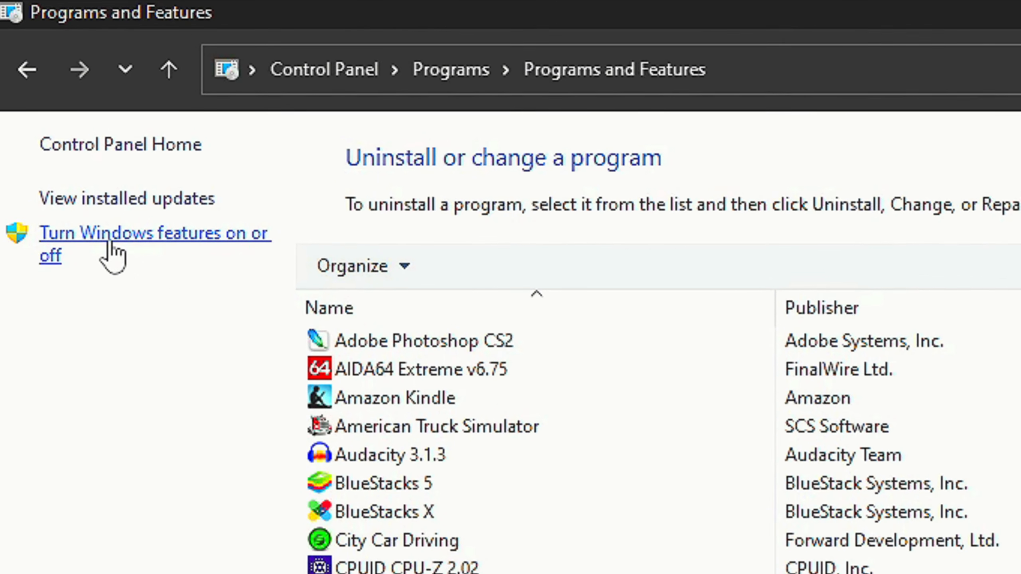
click(110, 246)
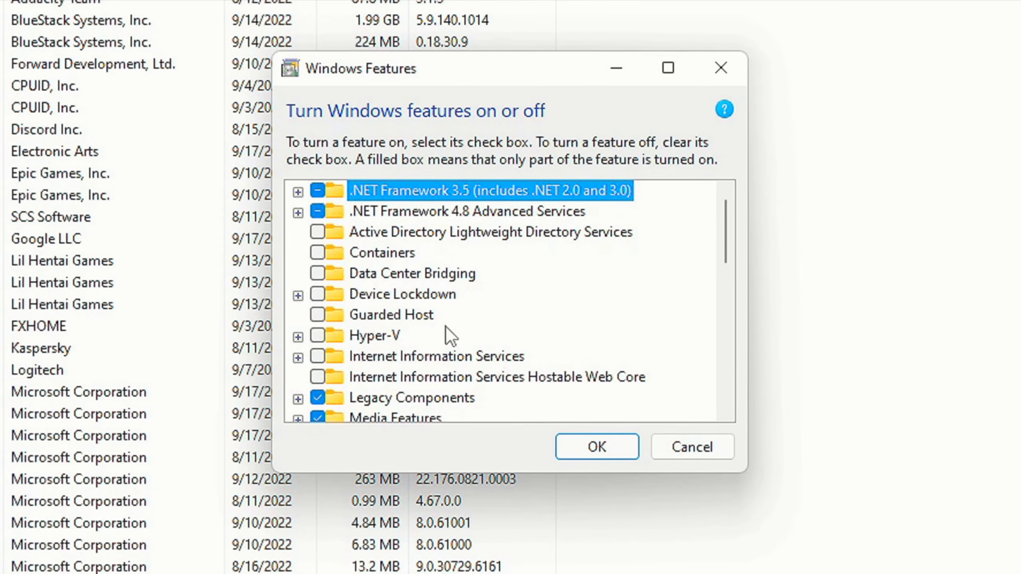
click(327, 340)
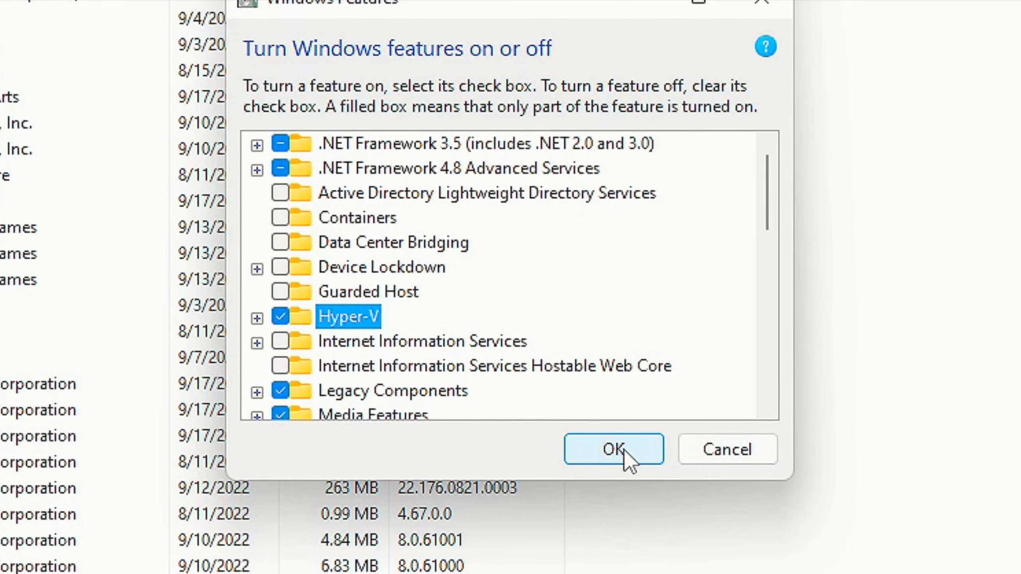
click(619, 449)
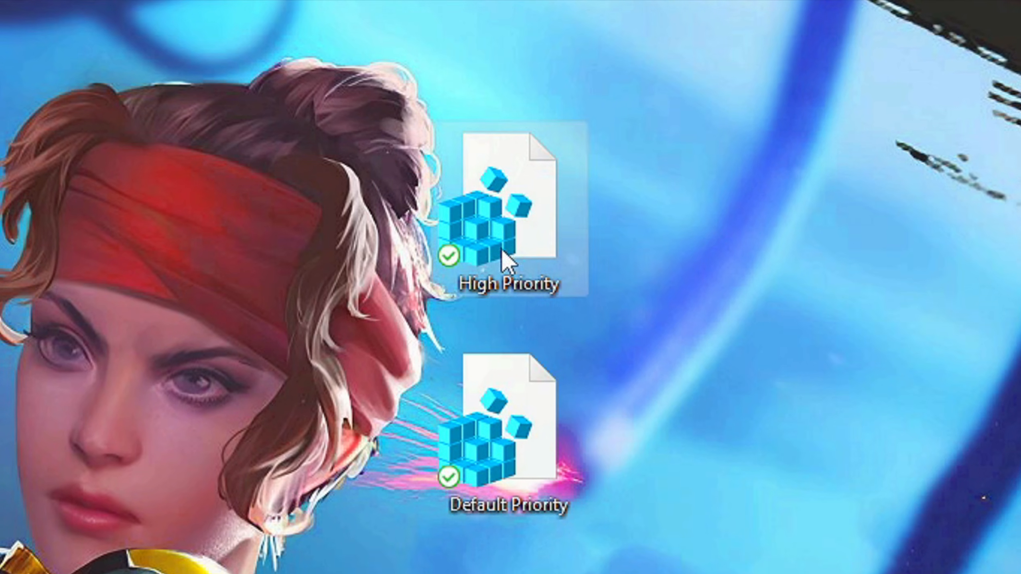
Merge the High Priority registry file from the desktop into the registry, accepting the confirmation
right_click(511, 241)
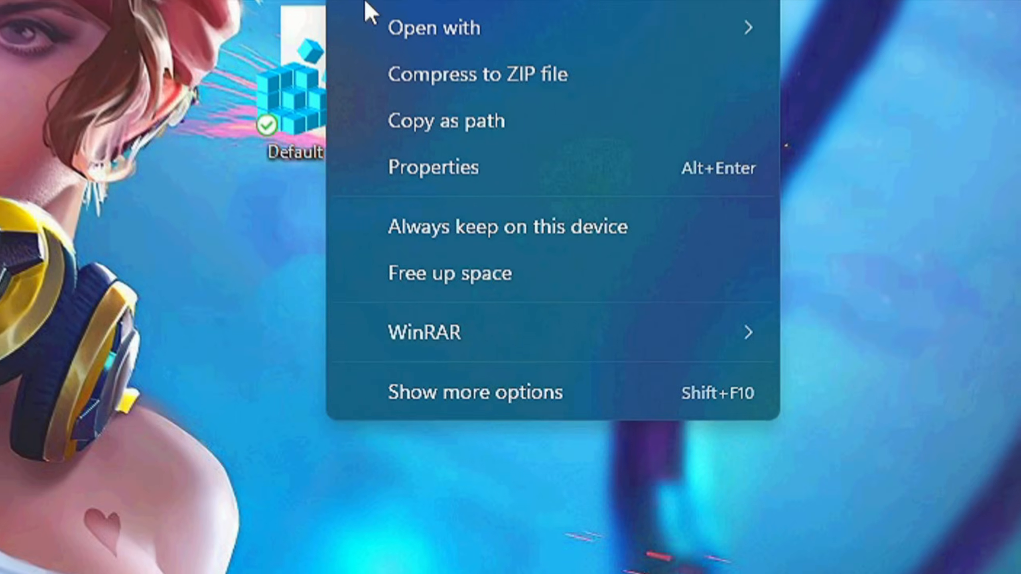
click(456, 406)
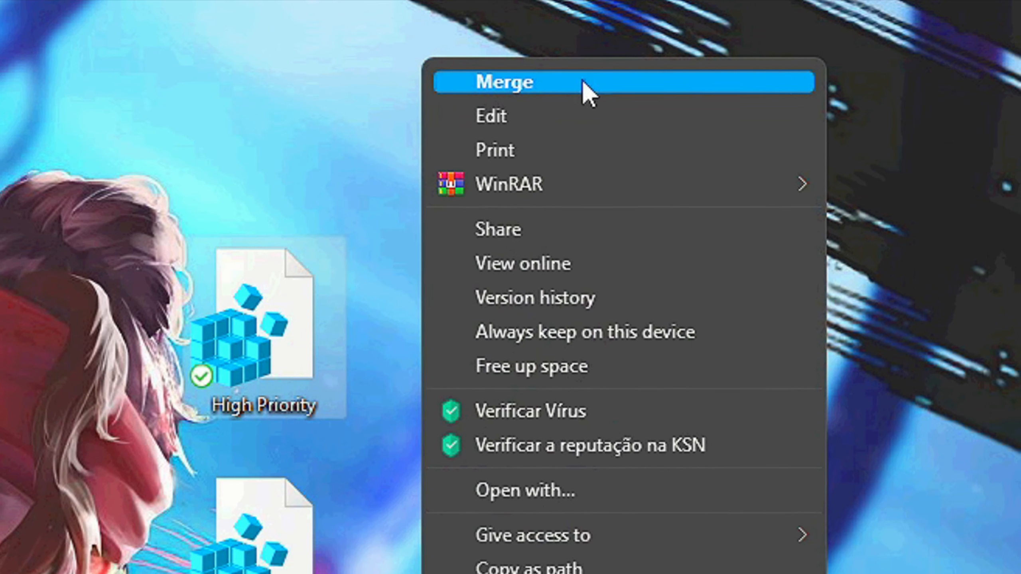
click(551, 40)
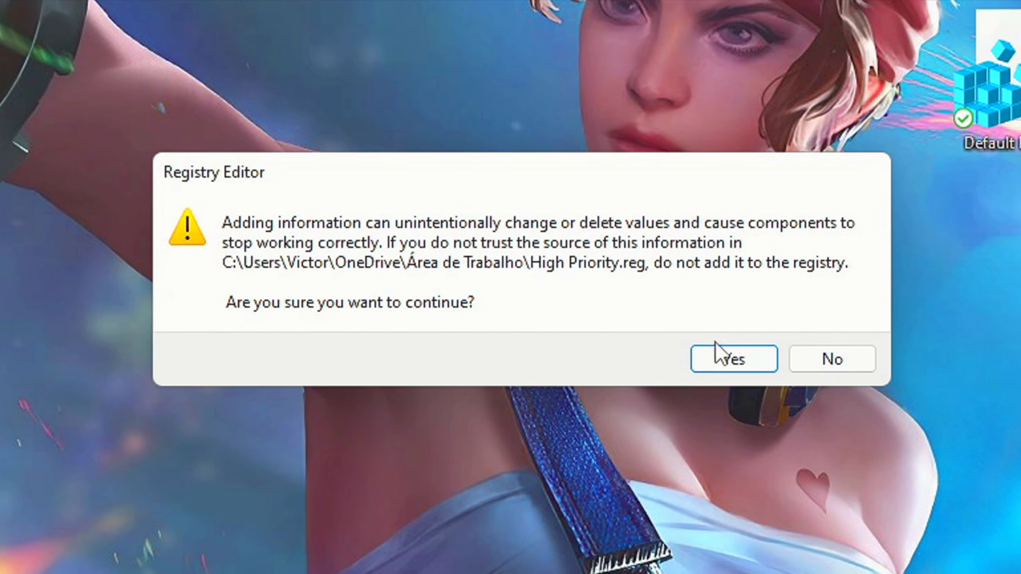
click(733, 372)
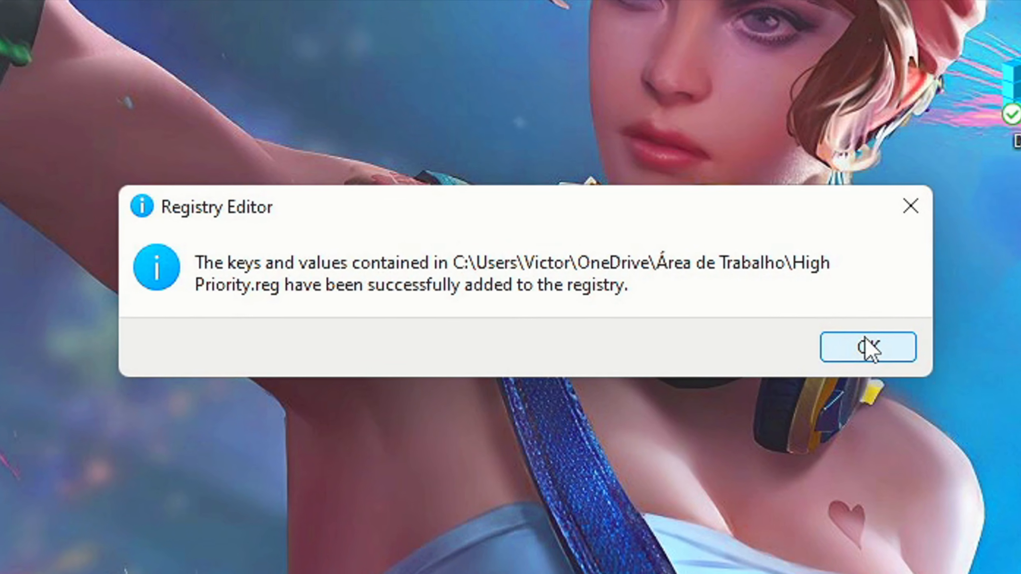
click(869, 348)
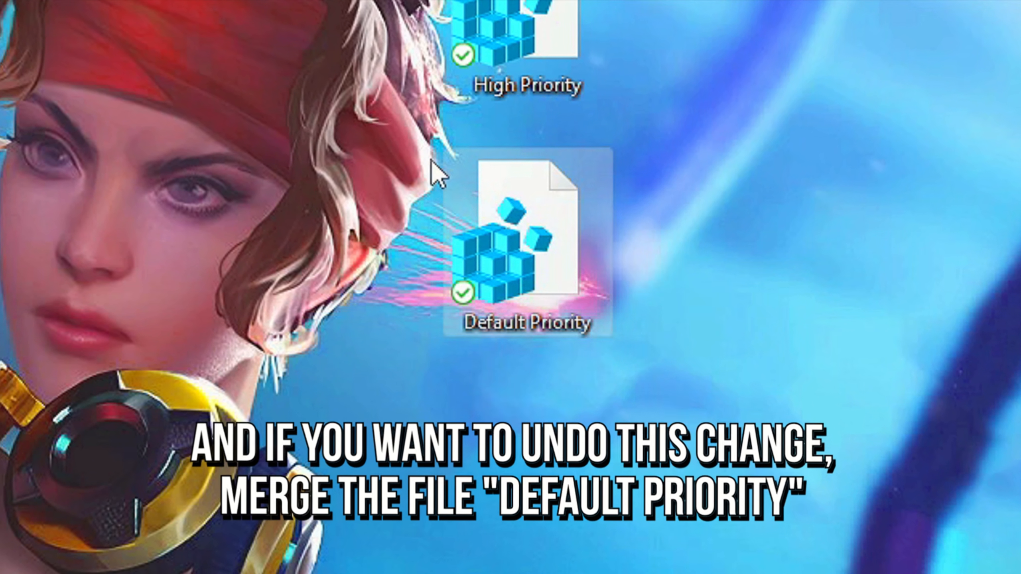
mouse_move(712, 417)
mouse_down()
mouse_move(418, 153)
mouse_move(386, 105)
mouse_up()
mouse_move(382, 98)
mouse_down()
mouse_move(695, 331)
mouse_move(804, 467)
mouse_up()
mouse_move(835, 529)
mouse_down()
mouse_move(513, 274)
mouse_move(402, 133)
mouse_up()
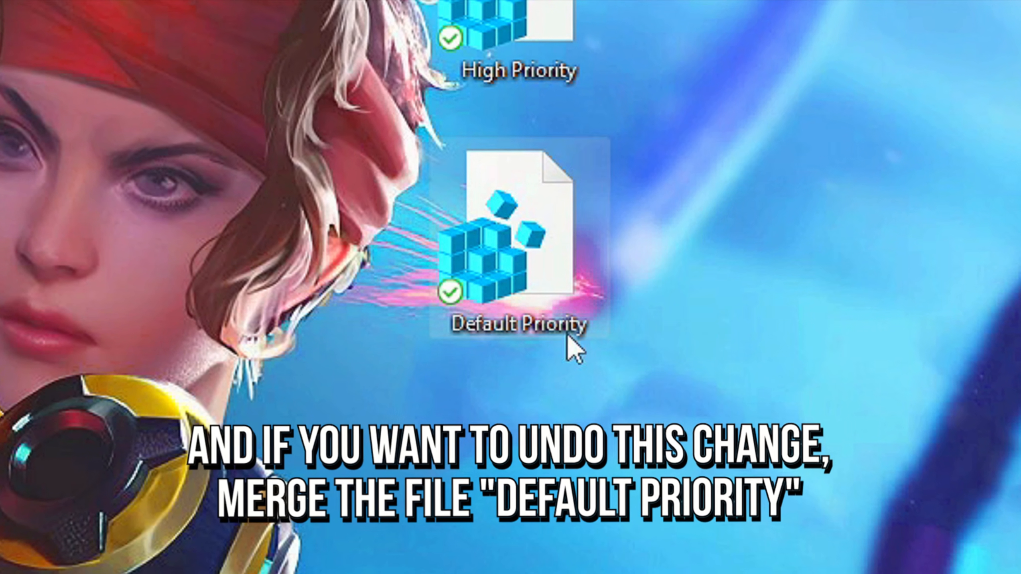
drag(759, 365, 330, 153)
drag(729, 434, 575, 289)
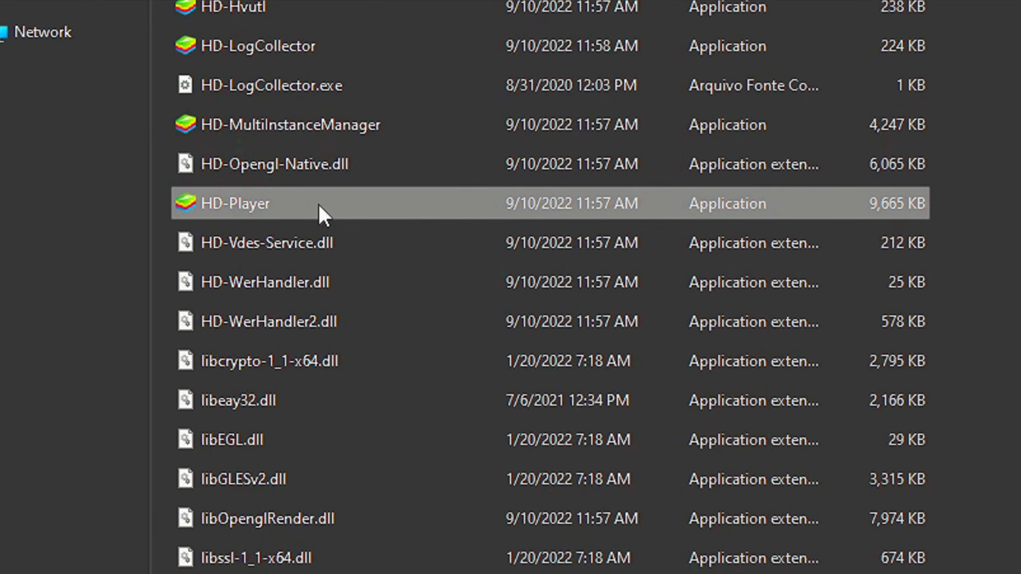
Open the compatibility settings in the properties of the HD-Player application in the BlueStacks_nxt folder
right_click(319, 203)
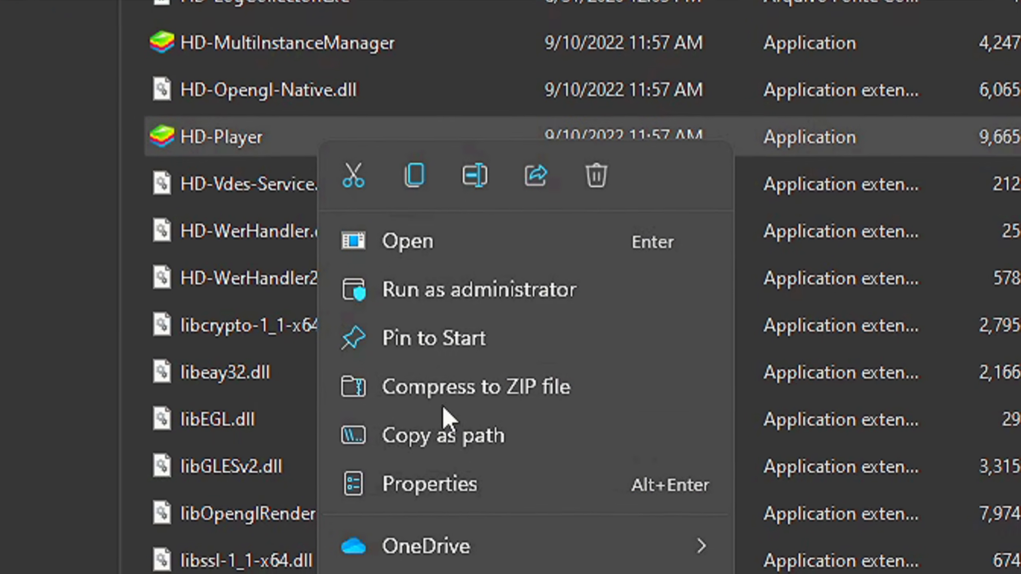
click(466, 402)
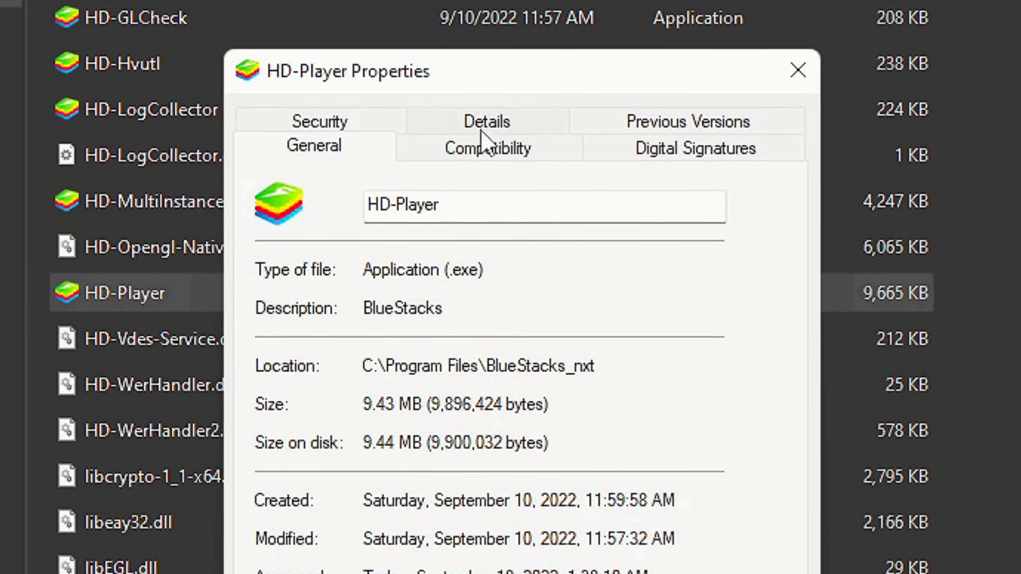
click(484, 145)
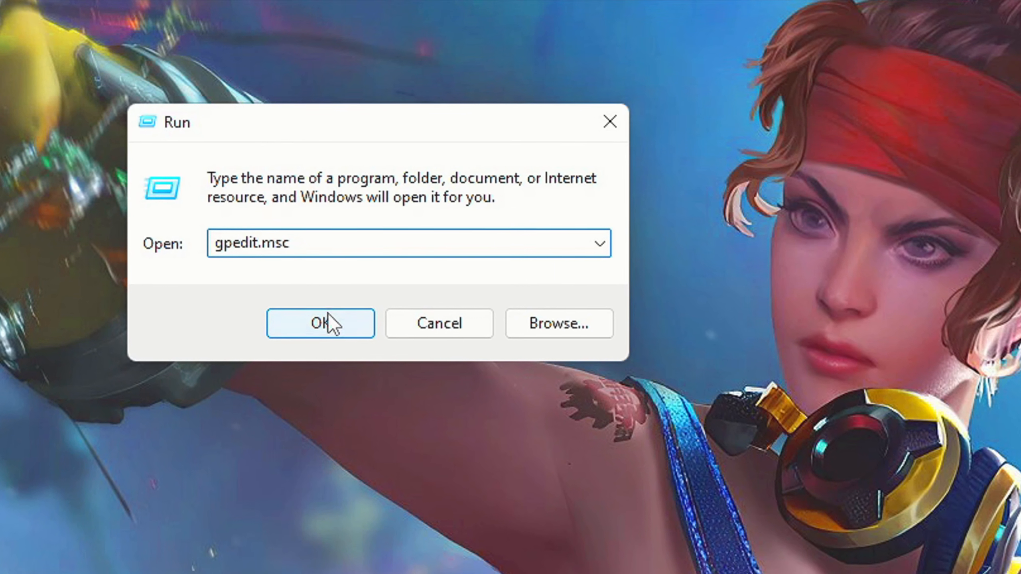
Launch gpedit.msc, open the Computer Configuration policy "Let Windows apps run in the background" and accept its settings
click(328, 322)
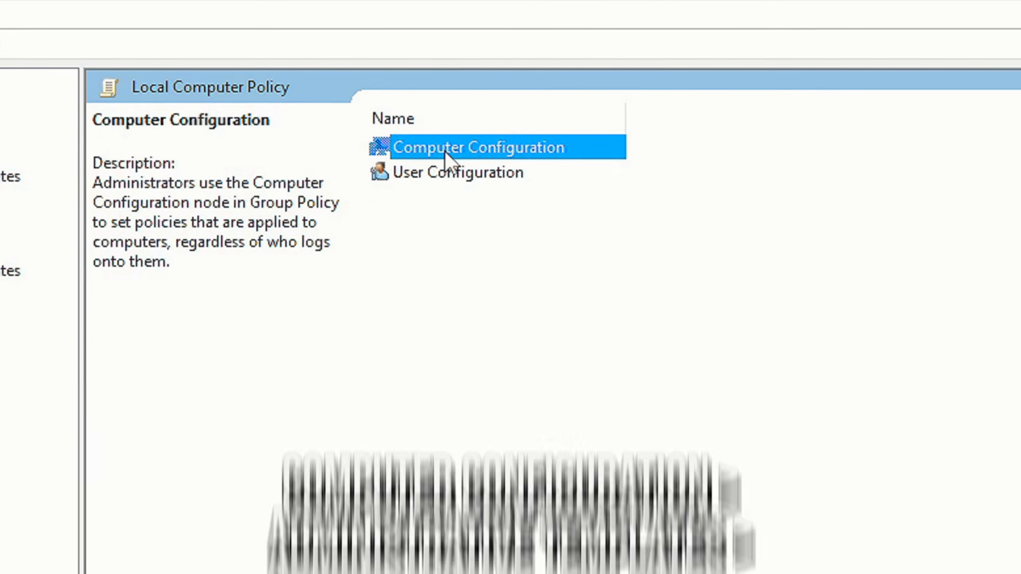
double_click(452, 147)
click(445, 201)
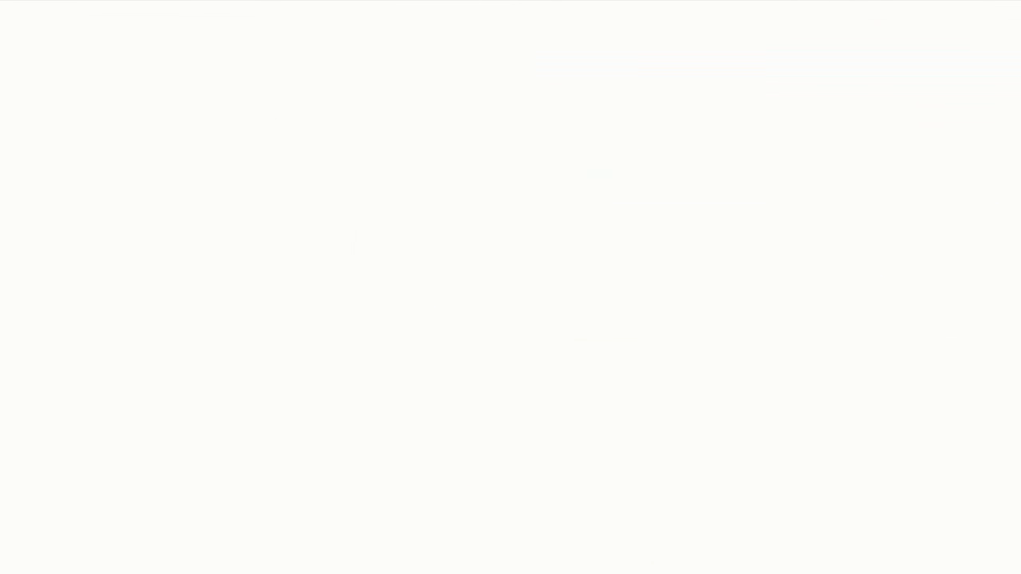
click(427, 301)
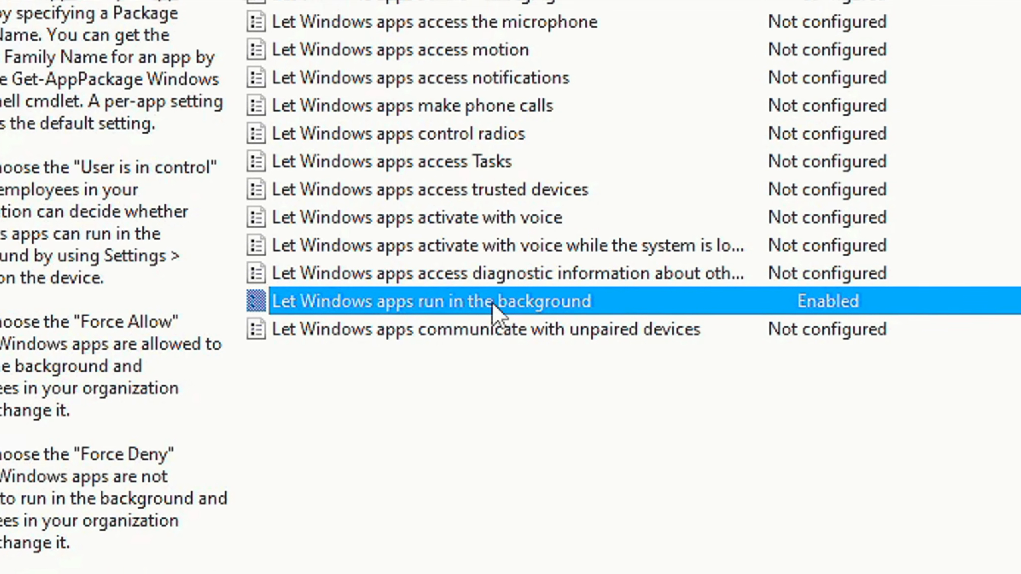
double_click(499, 305)
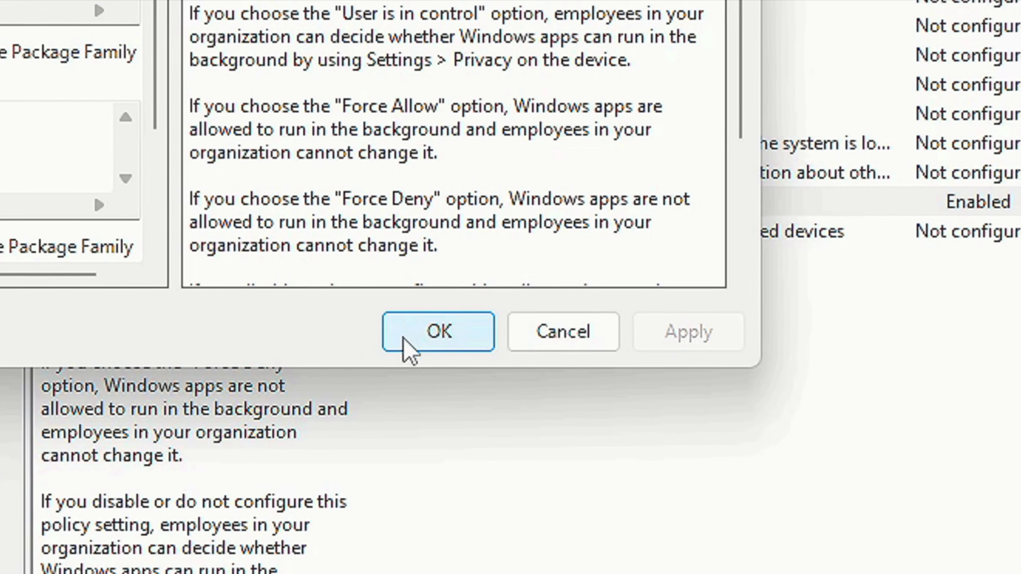
click(419, 340)
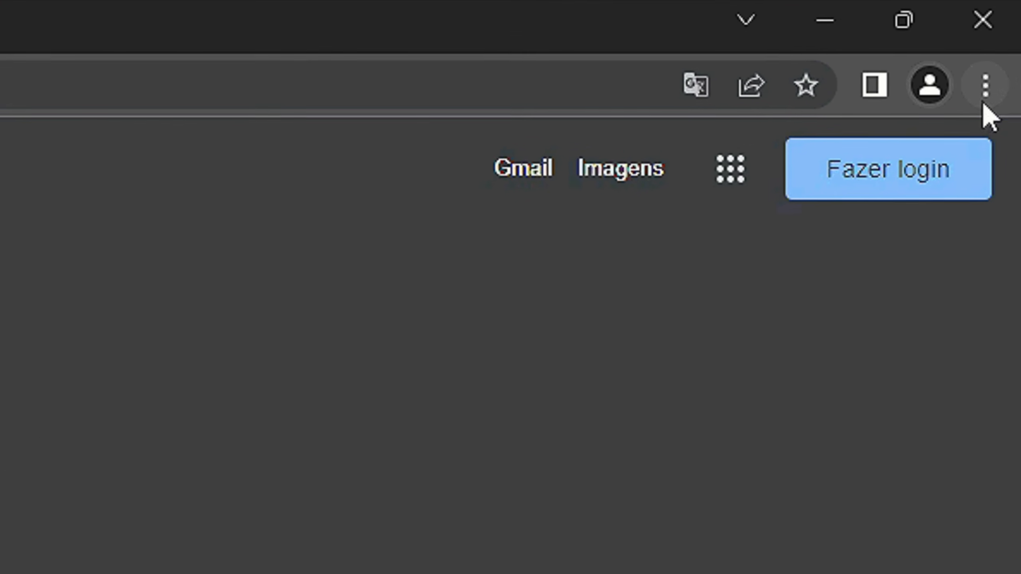
Open the System section of the Chrome settings
click(983, 90)
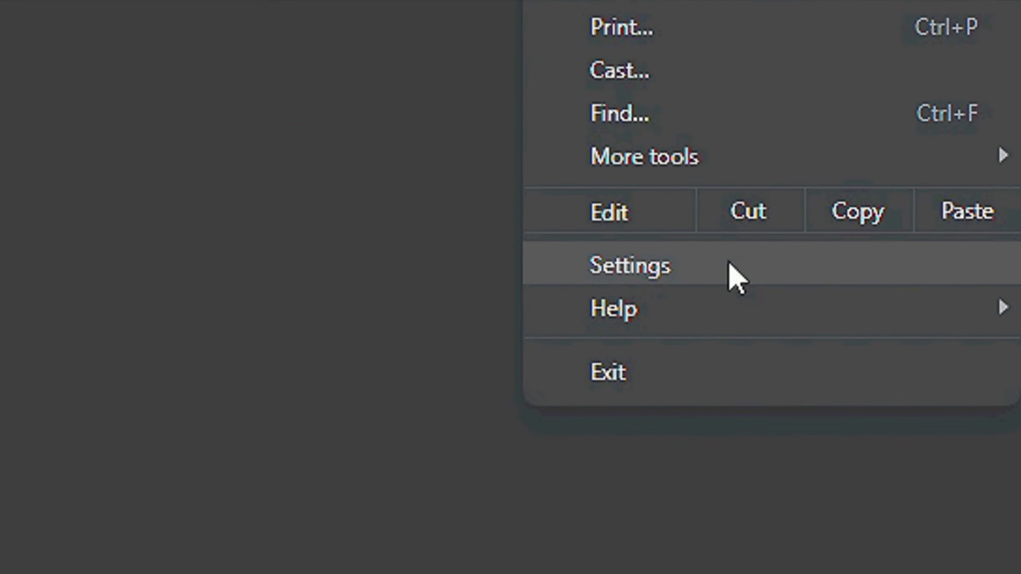
click(730, 265)
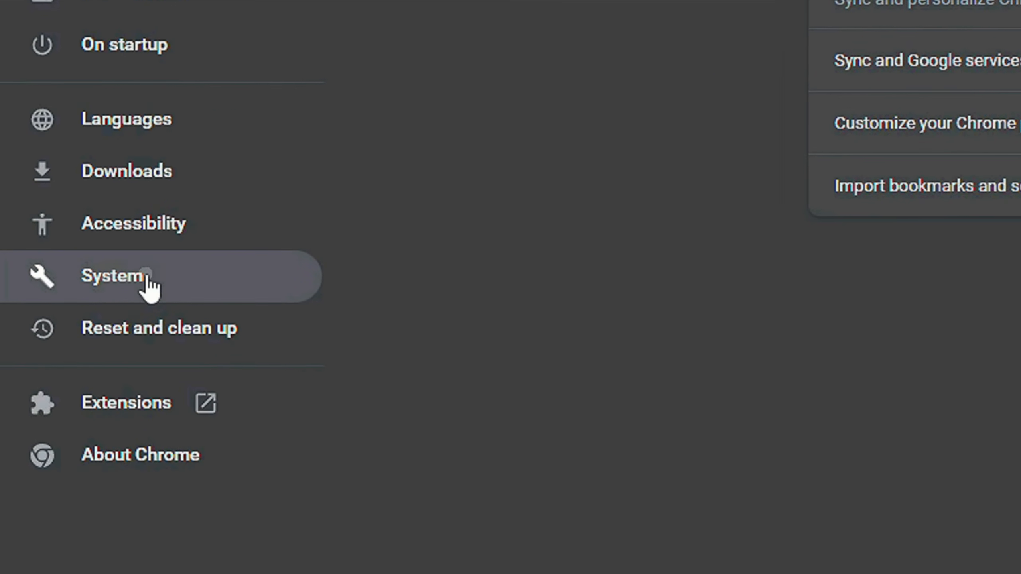
click(147, 278)
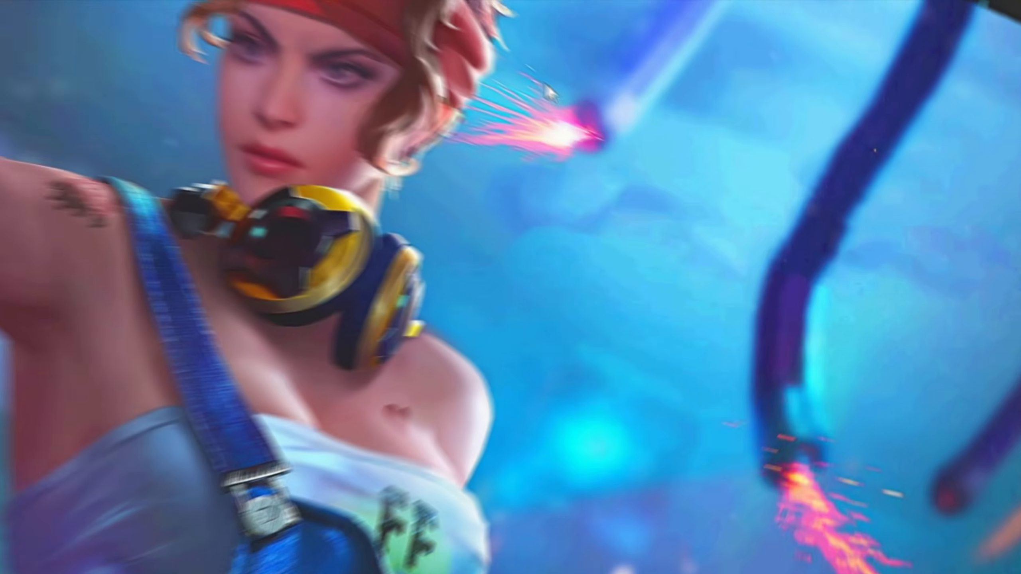
In the Windows graphics settings, search the app list for BlueStacks and open the graphics options of BlueStacks
right_click(706, 180)
click(519, 309)
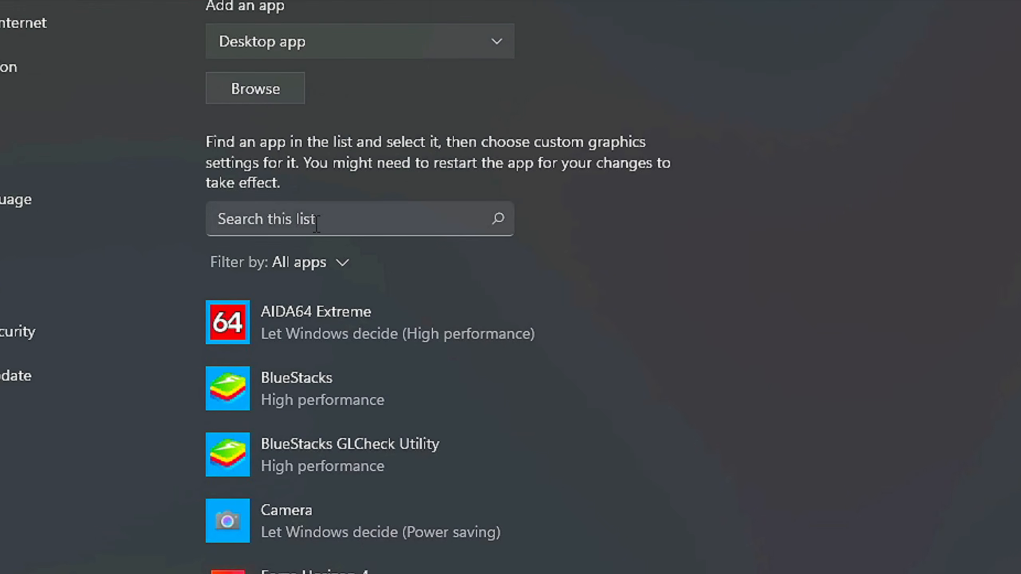
click(294, 209)
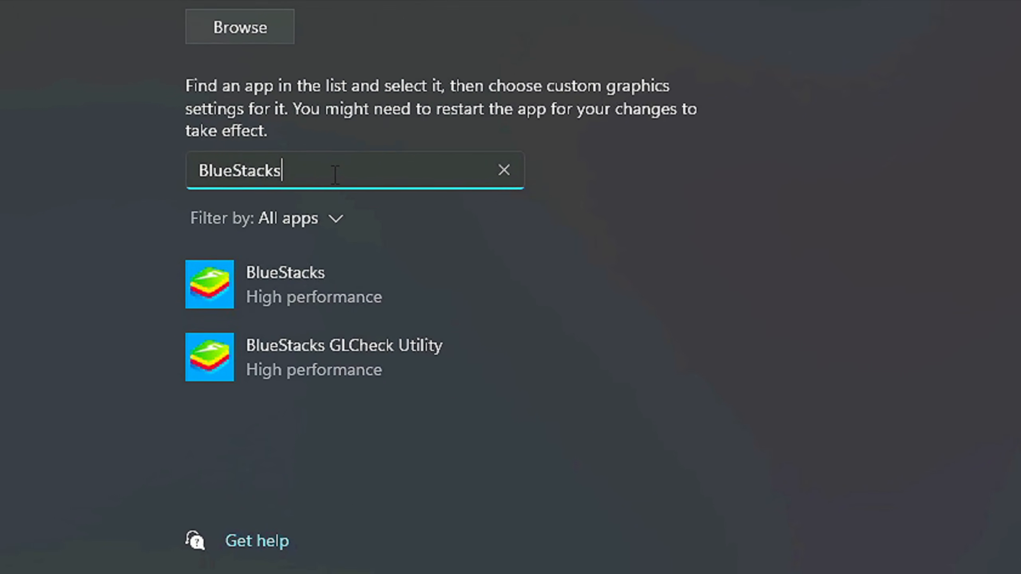
click(252, 305)
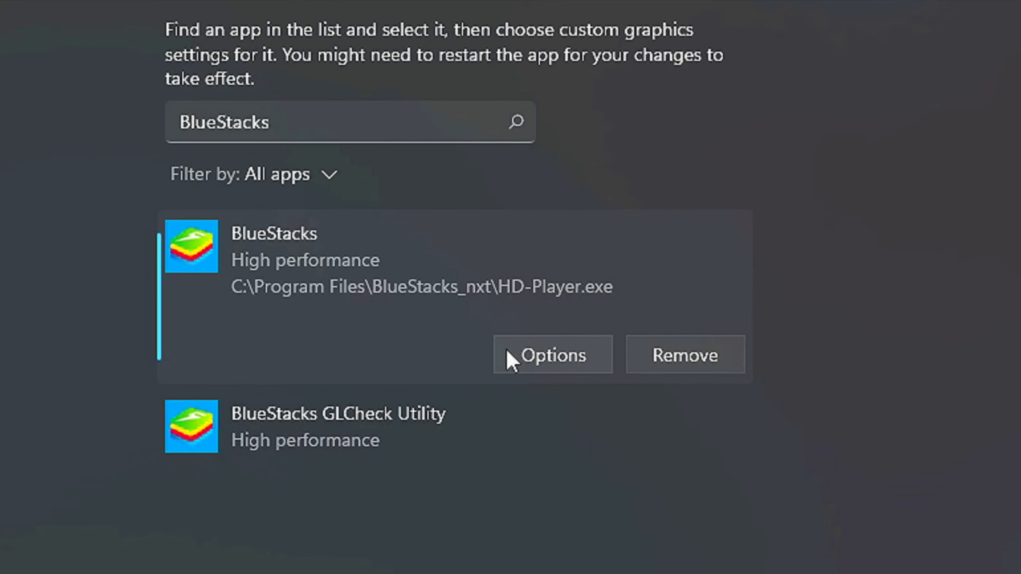
click(553, 356)
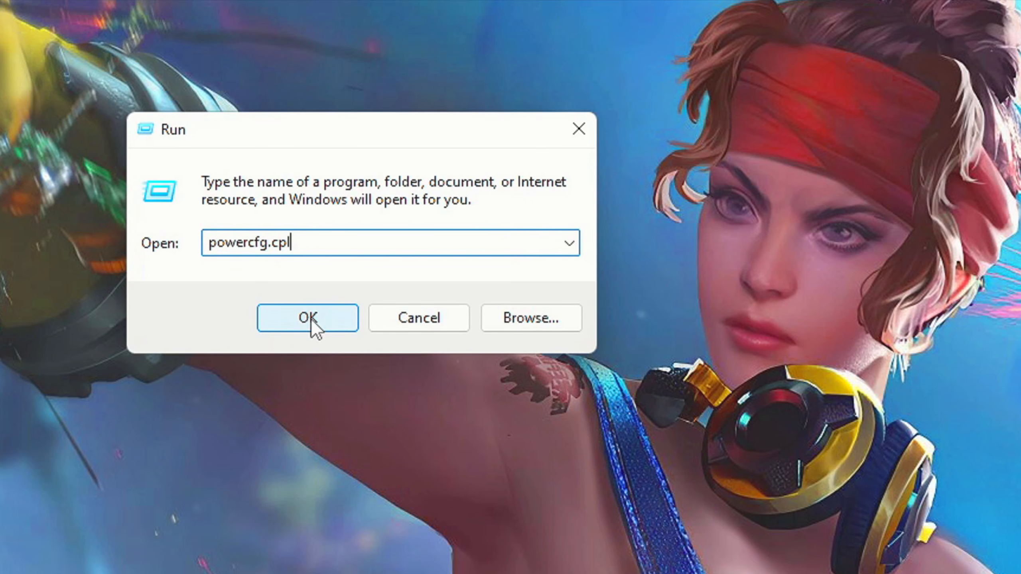
Launch powercfg.cpl and create a power plan named High Performance Mode based on the High performance plan
click(309, 319)
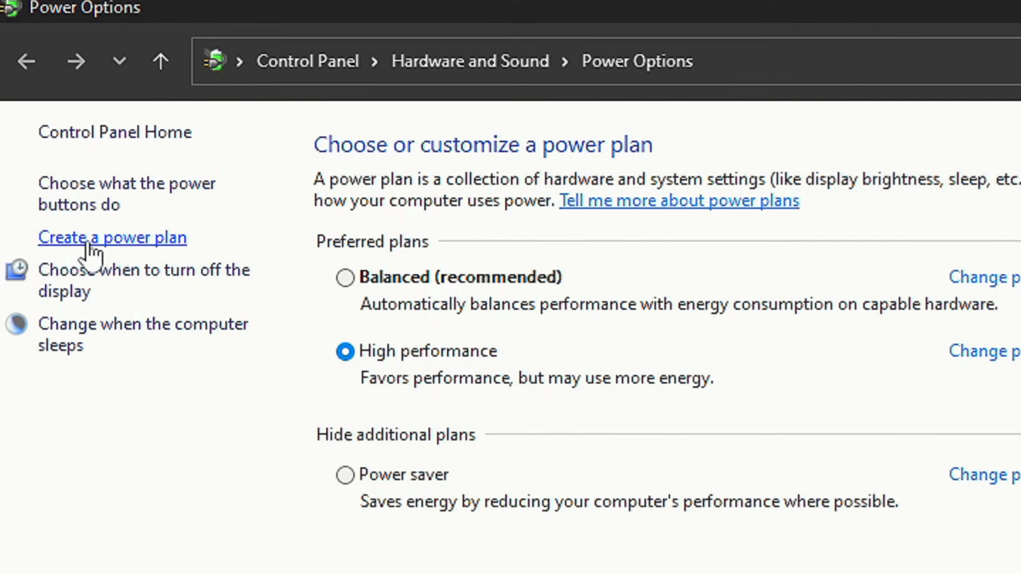
click(88, 242)
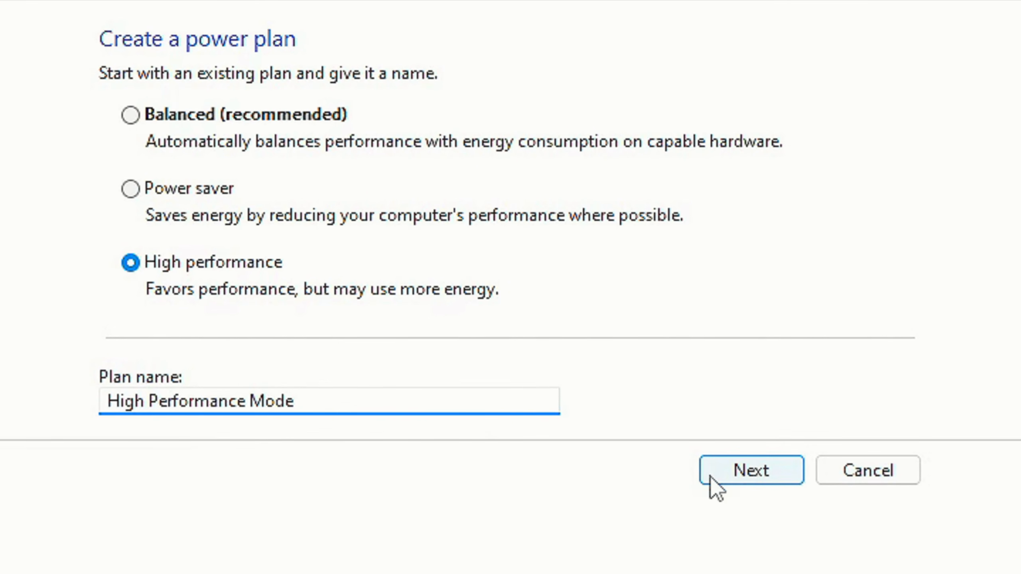
click(738, 484)
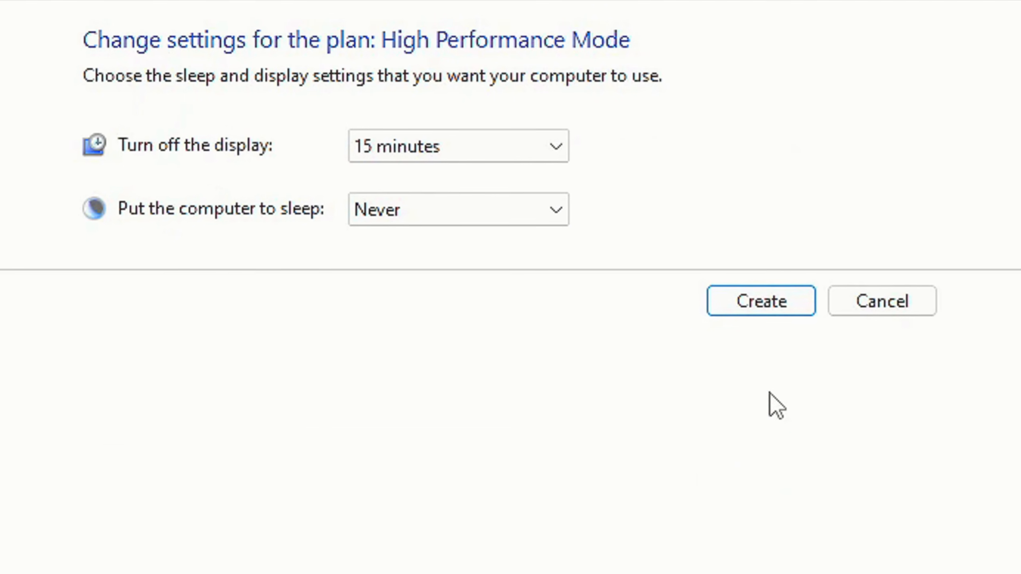
click(768, 308)
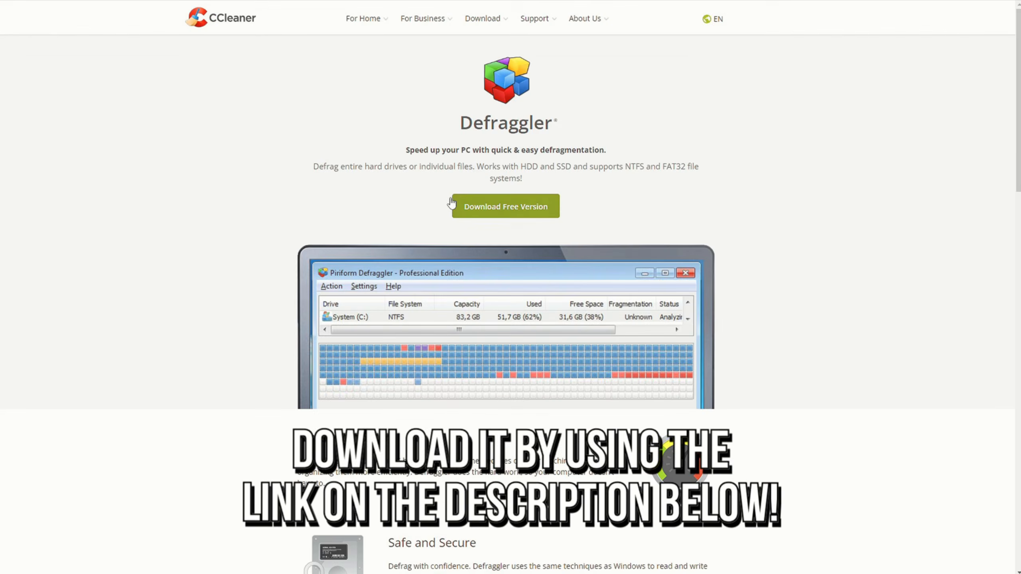
Download the free version of Defraggler from the CCleaner website
click(454, 205)
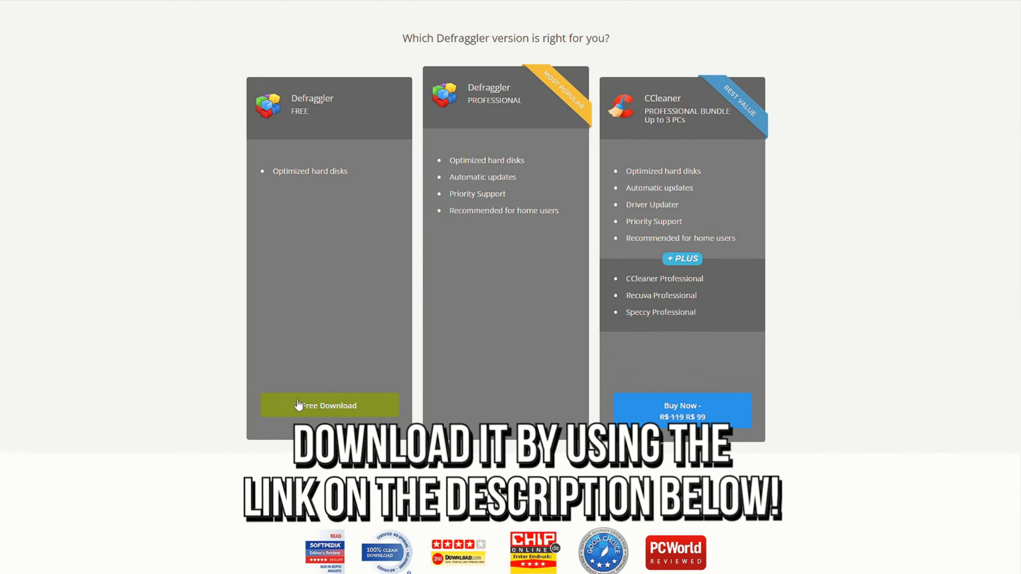
click(339, 411)
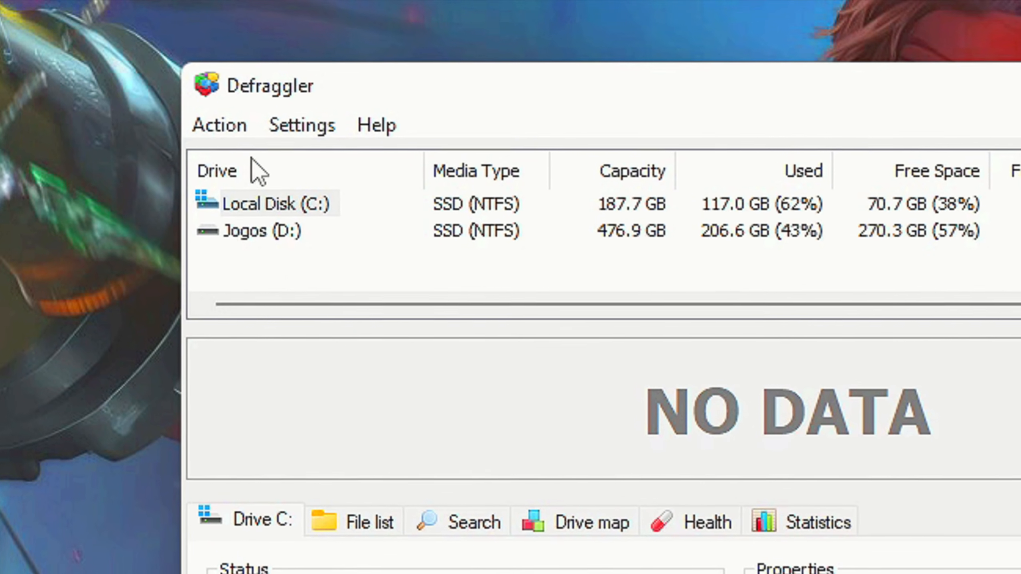
Start optimizing Local Disk (C:) in Defraggler and agree to the temporary zero-fill of the drive
click(287, 212)
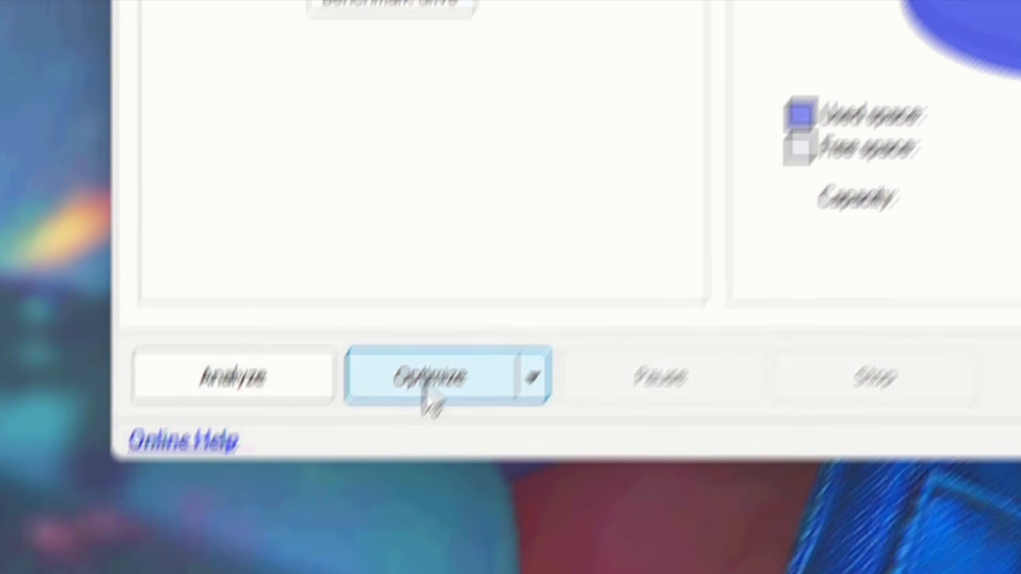
click(486, 284)
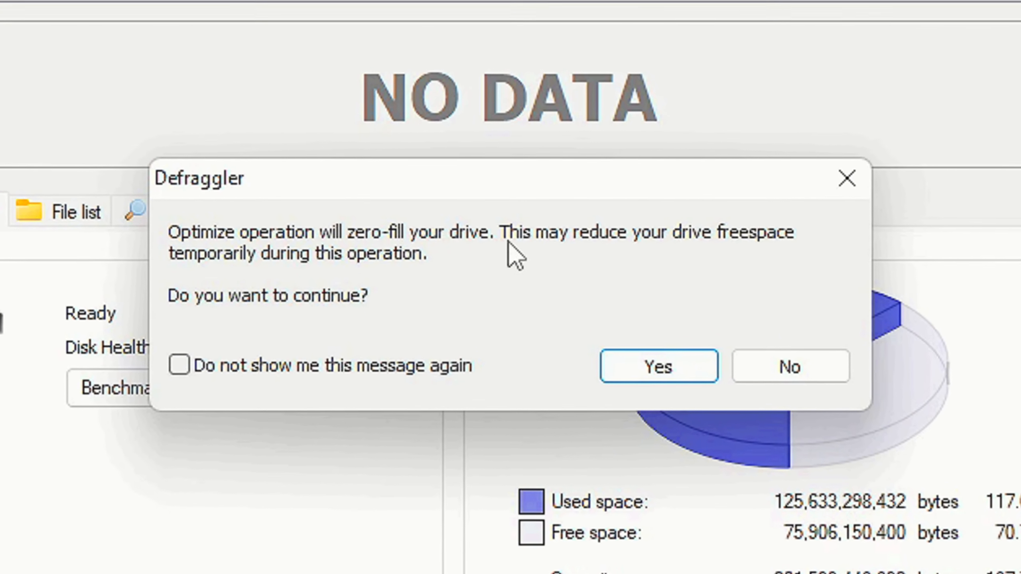
click(680, 388)
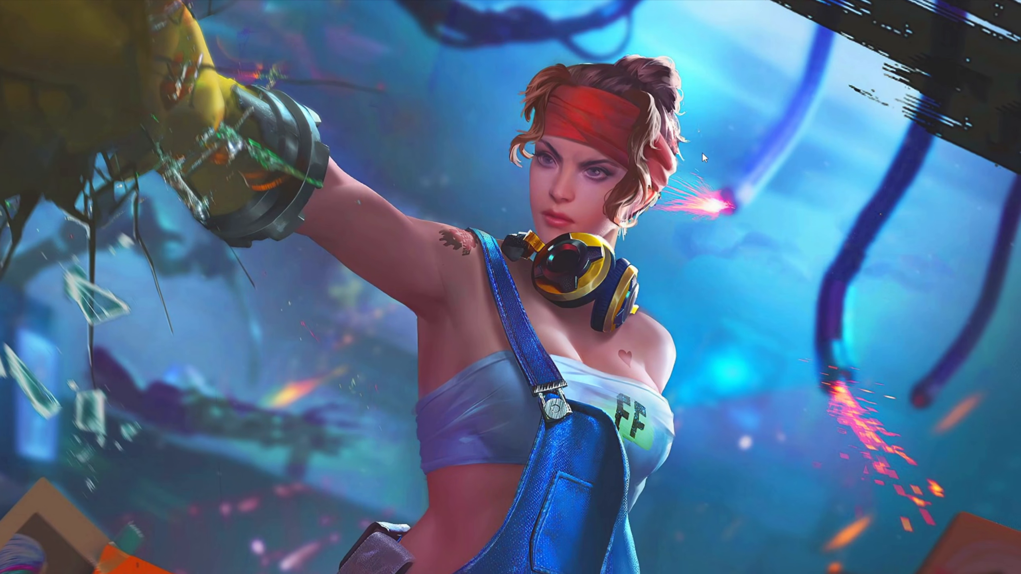
Open the NVIDIA Control Panel from the desktop and show the global settings under Manage 3D Settings
right_click(702, 152)
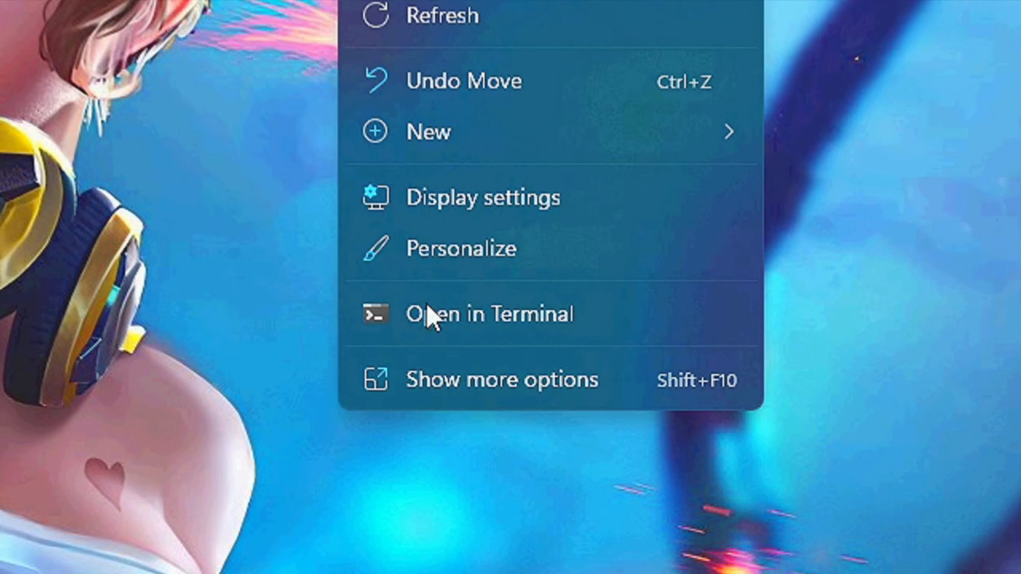
click(764, 324)
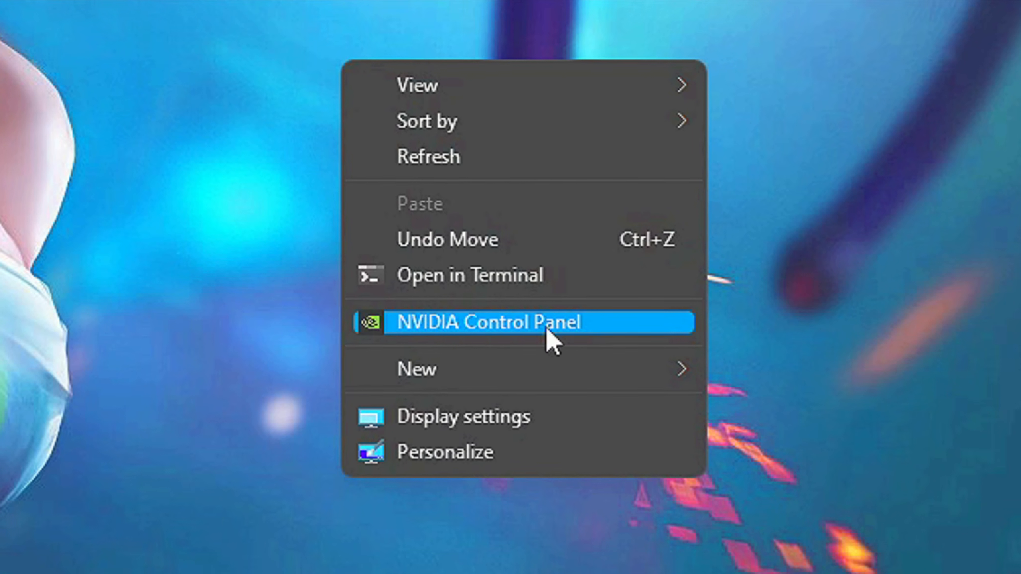
click(535, 324)
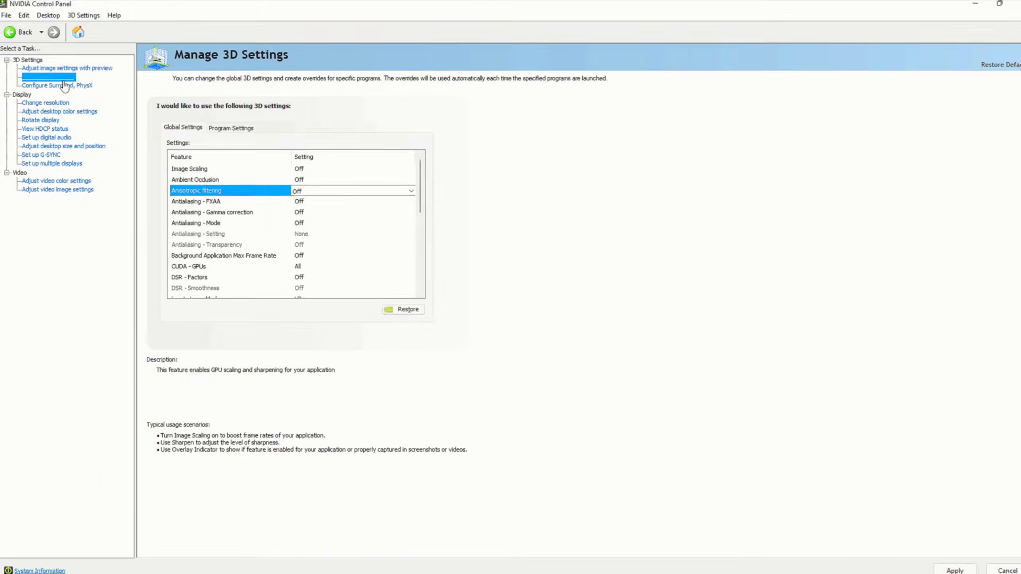
click(158, 210)
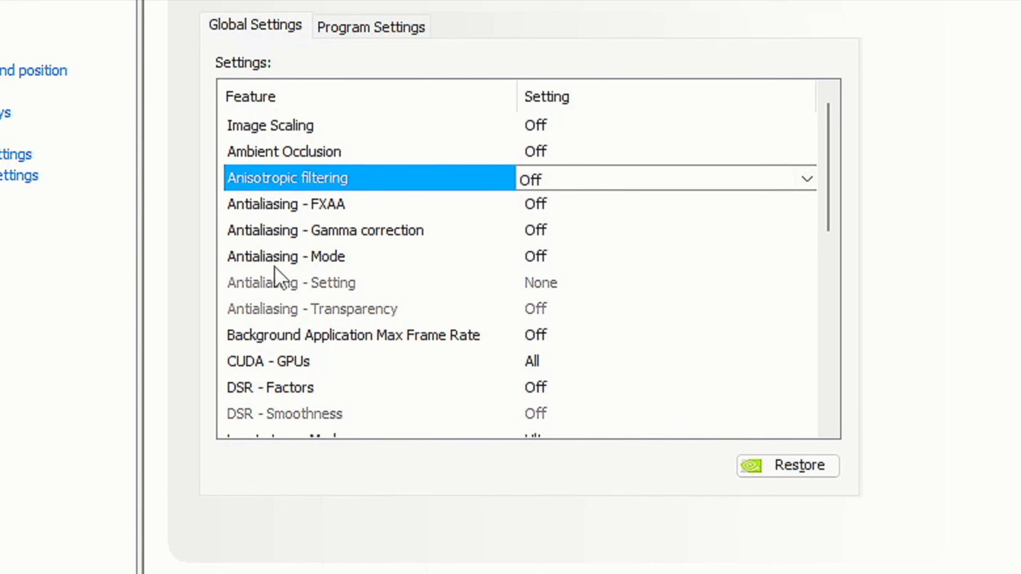
Make sure that the global 3D settings use Off for Antialiasing - Mode and Ultra for Low Latency Mode
click(565, 249)
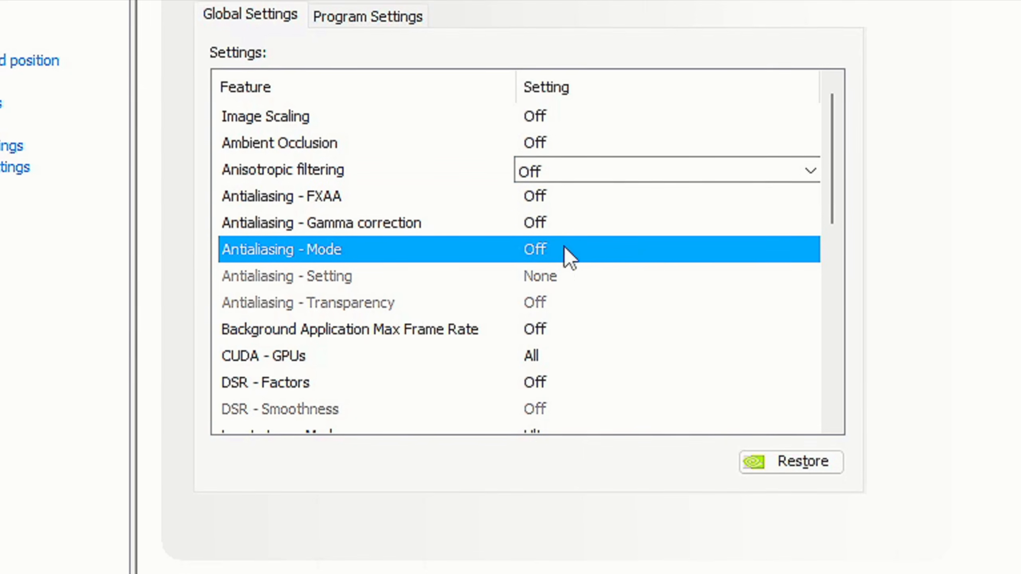
click(527, 244)
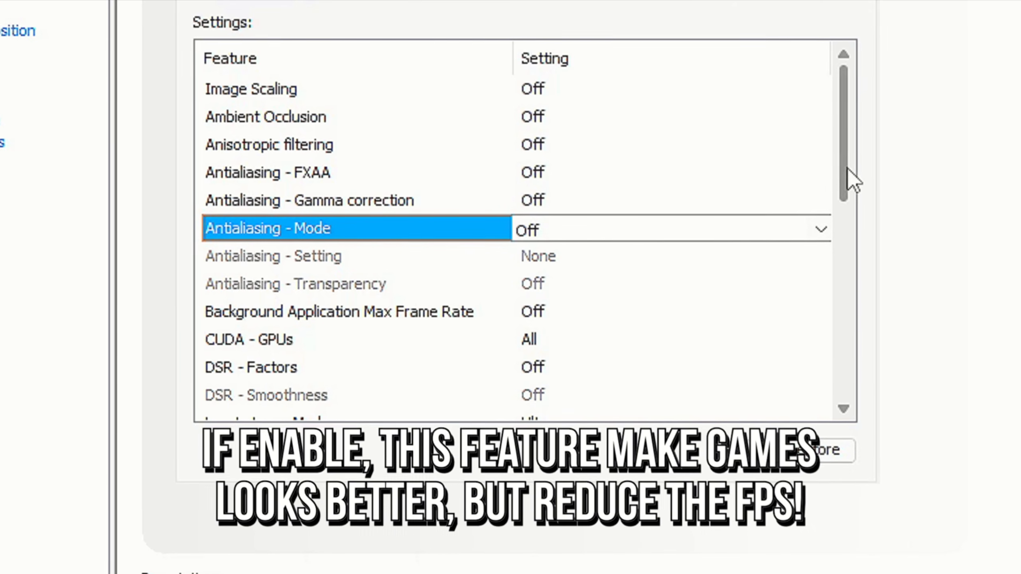
drag(848, 169, 846, 290)
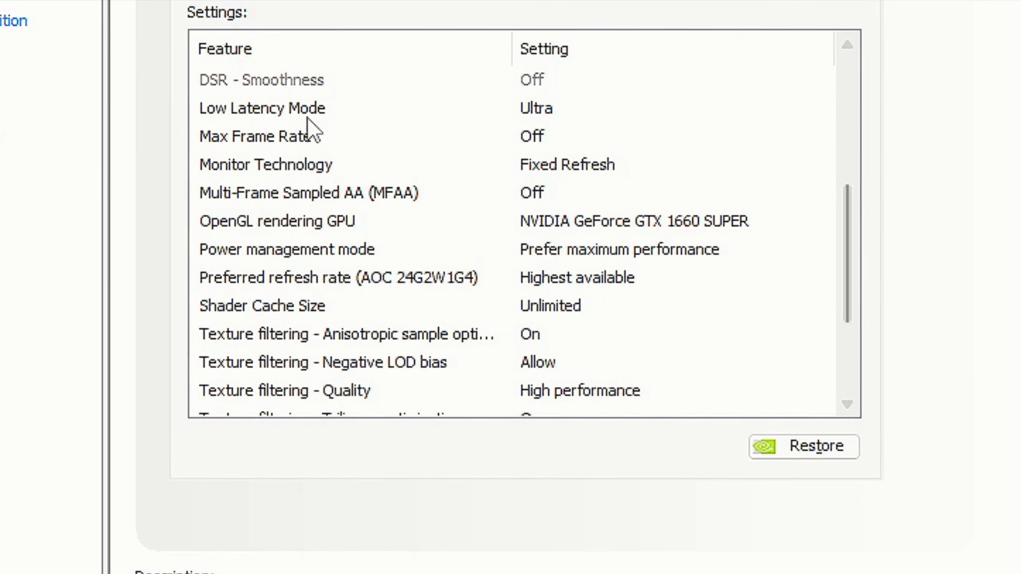
click(559, 107)
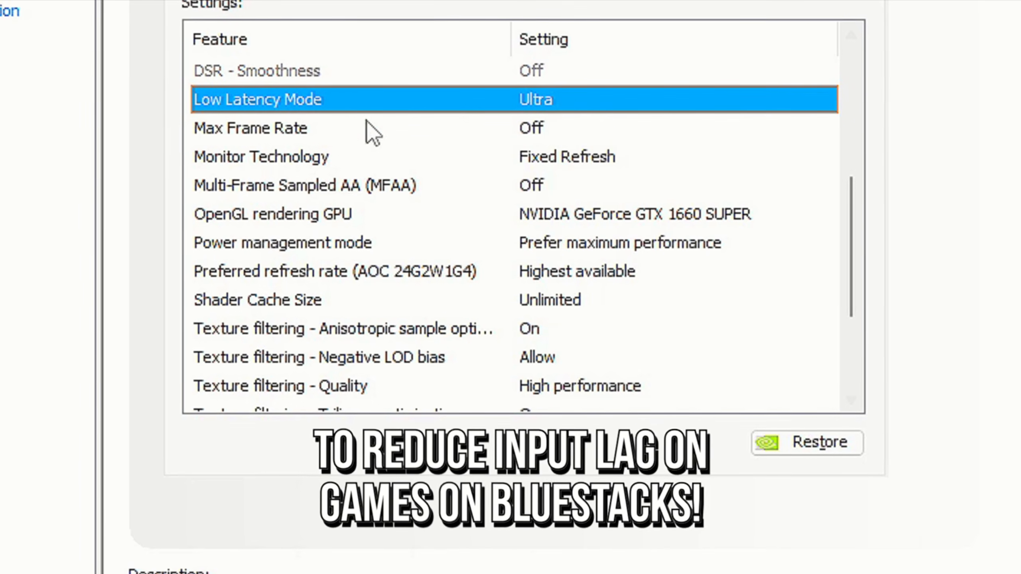
click(559, 99)
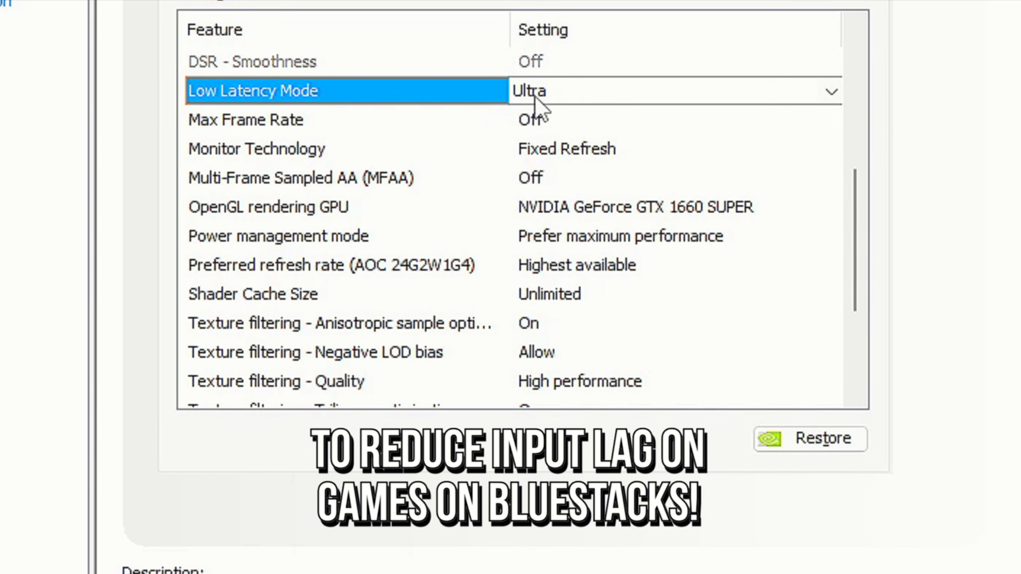
Make sure that Power management mode is Prefer maximum performance and Texture filtering - Quality is High performance
click(296, 231)
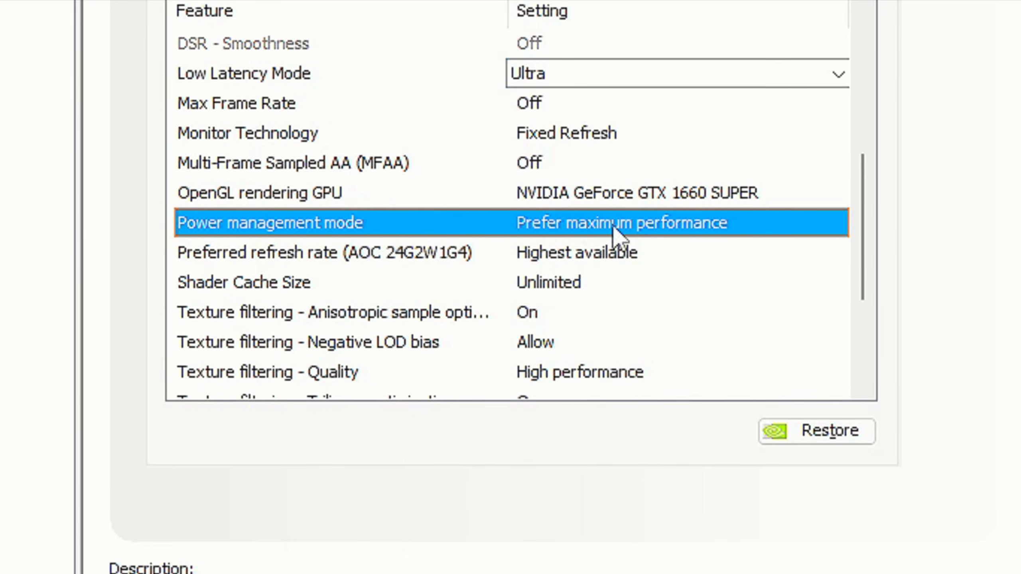
click(613, 229)
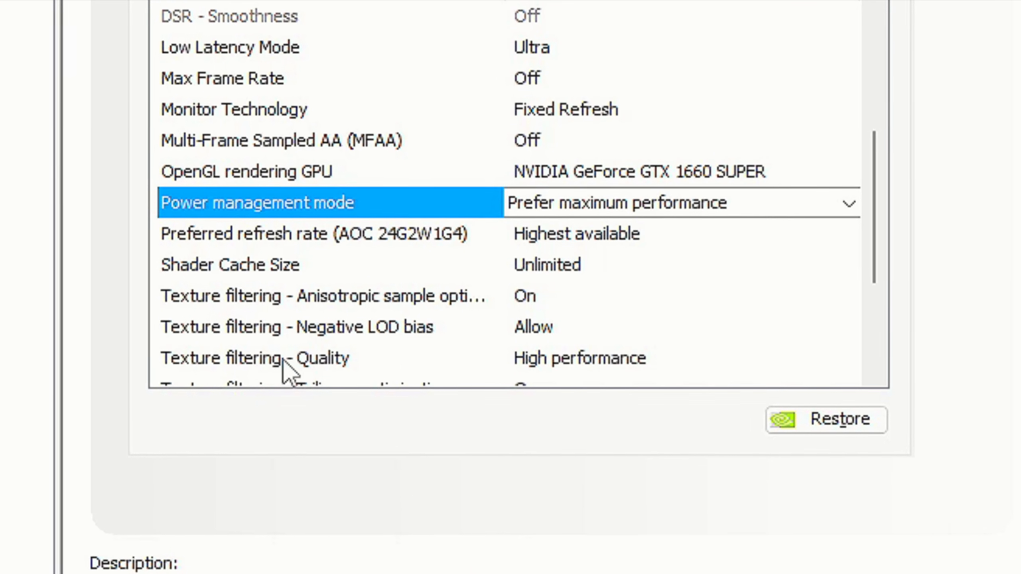
click(282, 360)
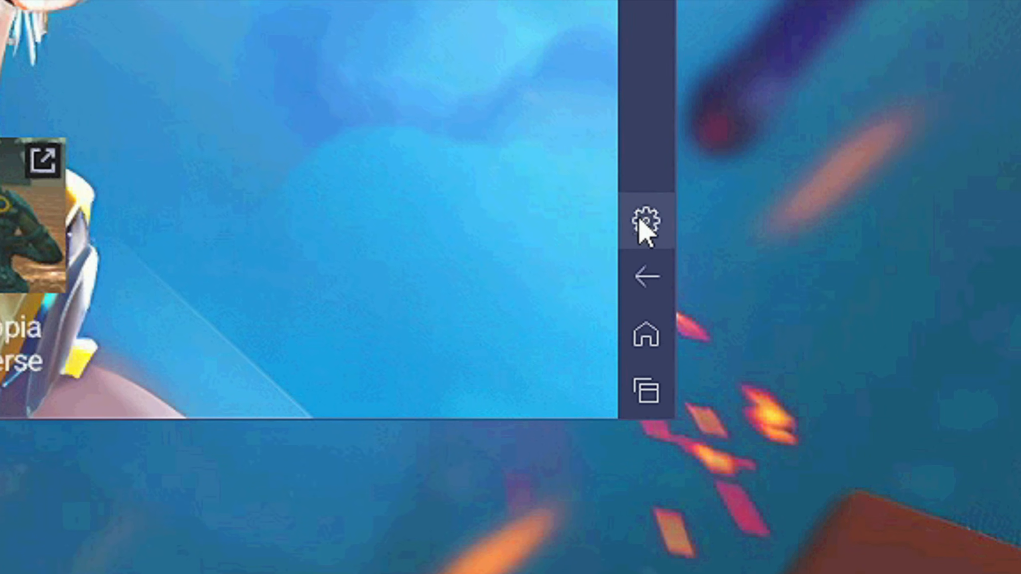
Open the BlueStacks settings and choose 960 x 540 as the landscape display resolution
click(657, 232)
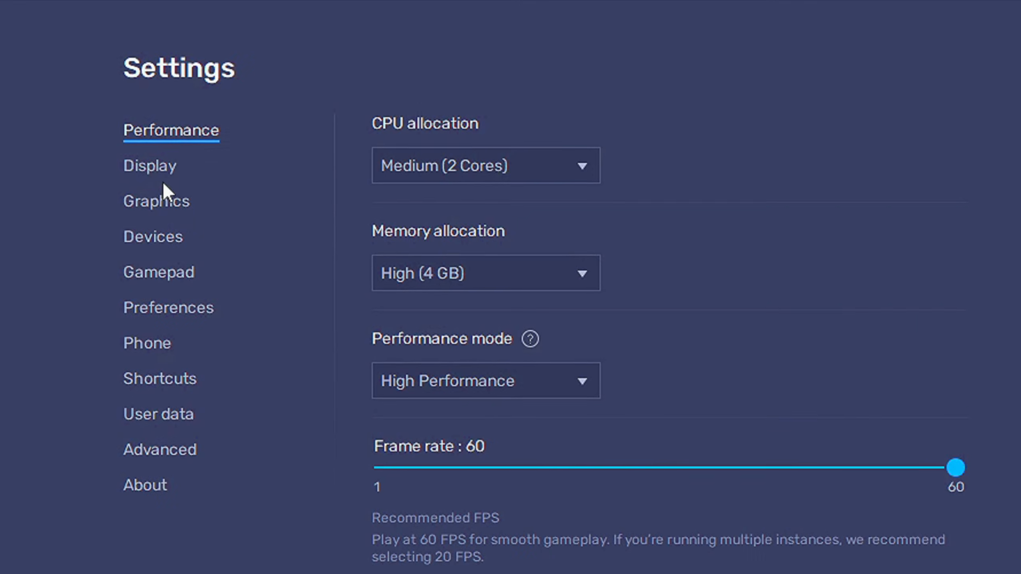
click(135, 170)
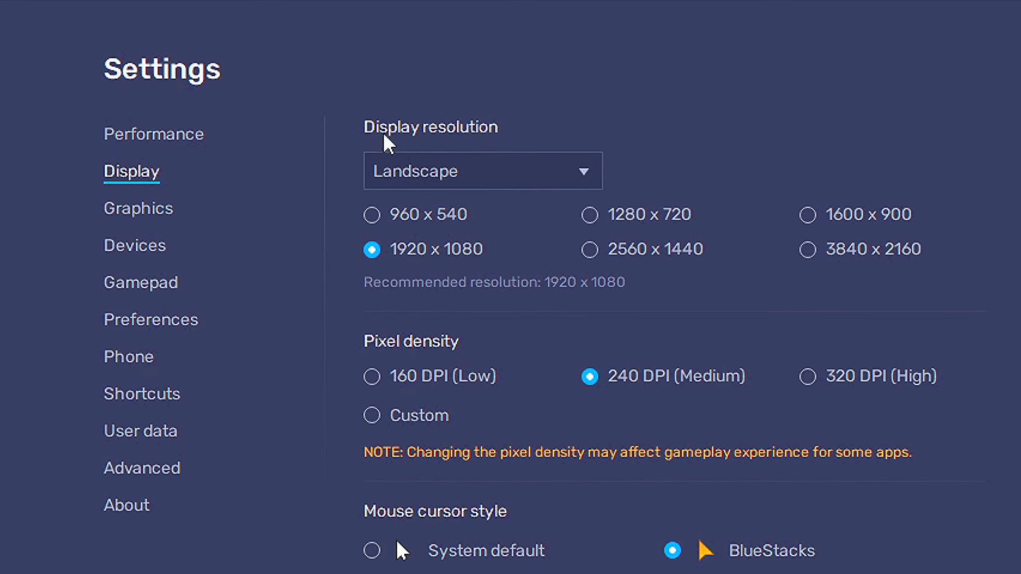
click(409, 225)
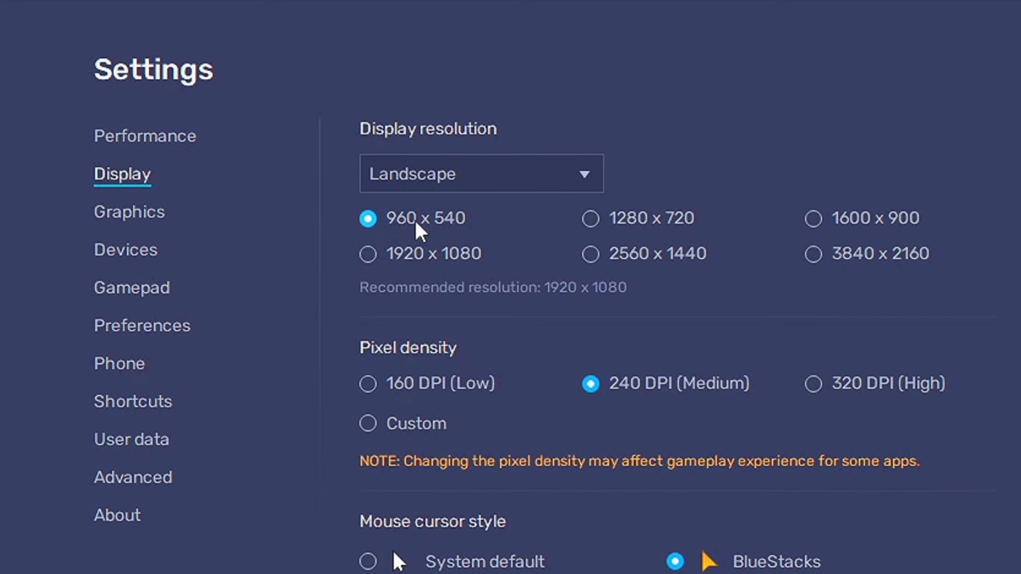